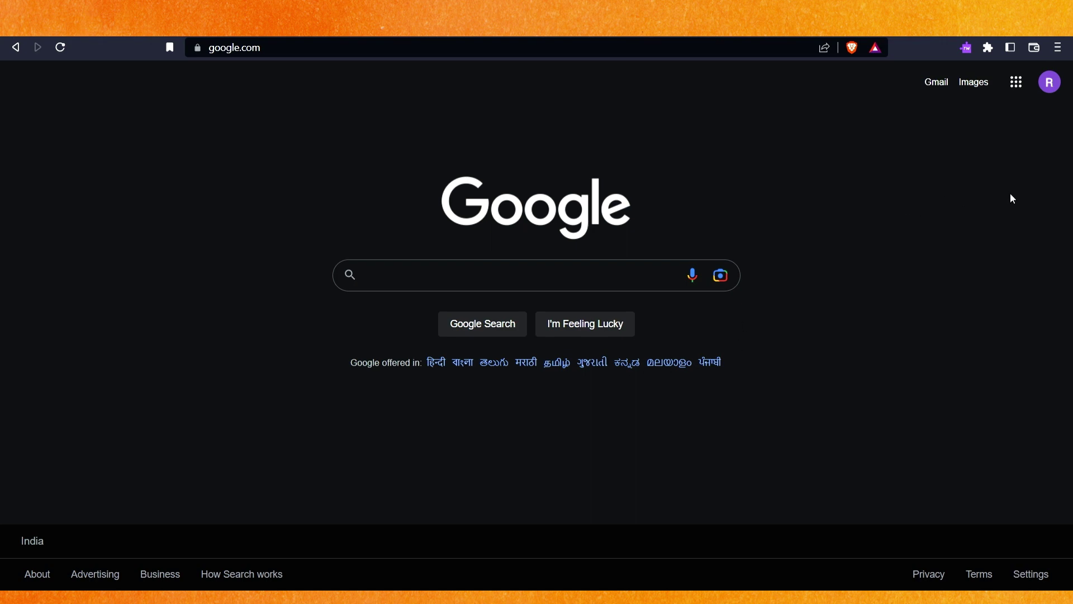
Step: Search Google for 'chrome web store'
click(544, 251)
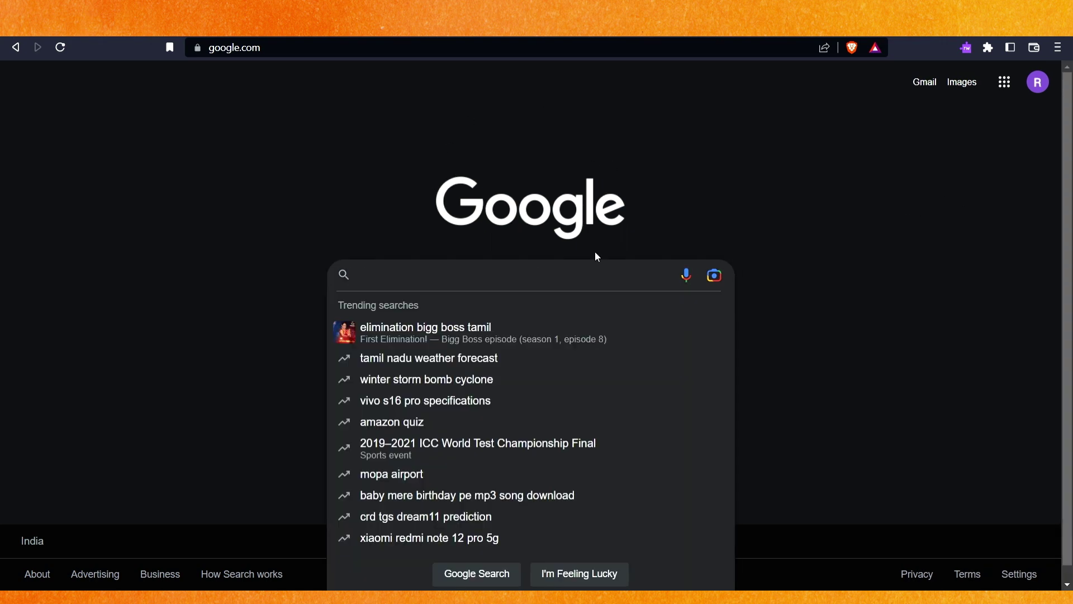
text(web)
key(BackSpace)
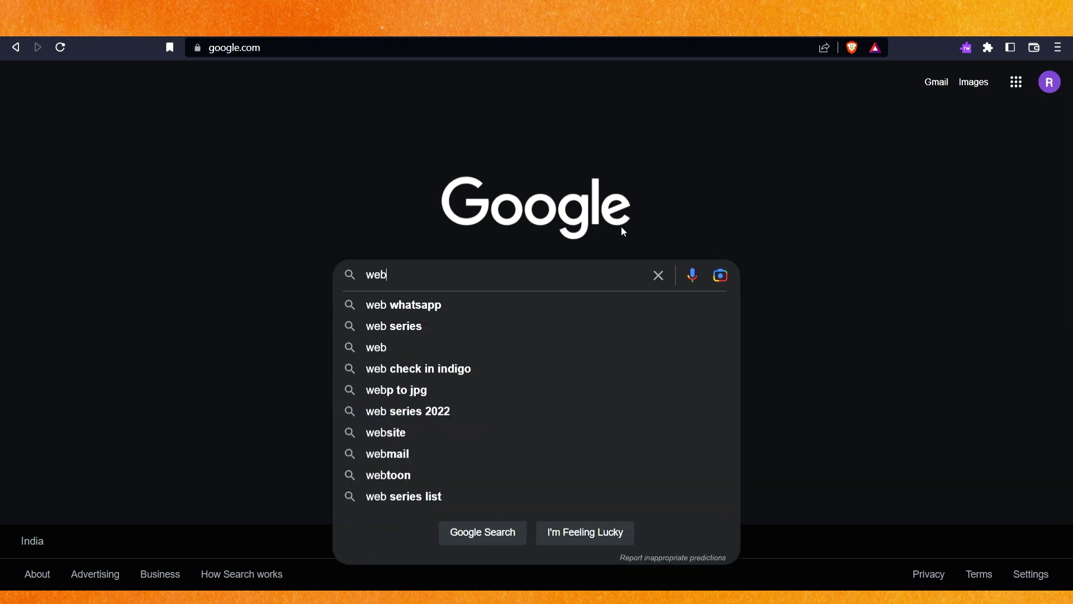
key(BackSpace)
key(BackSpace)
key(BackSpace)
text(chrome web )
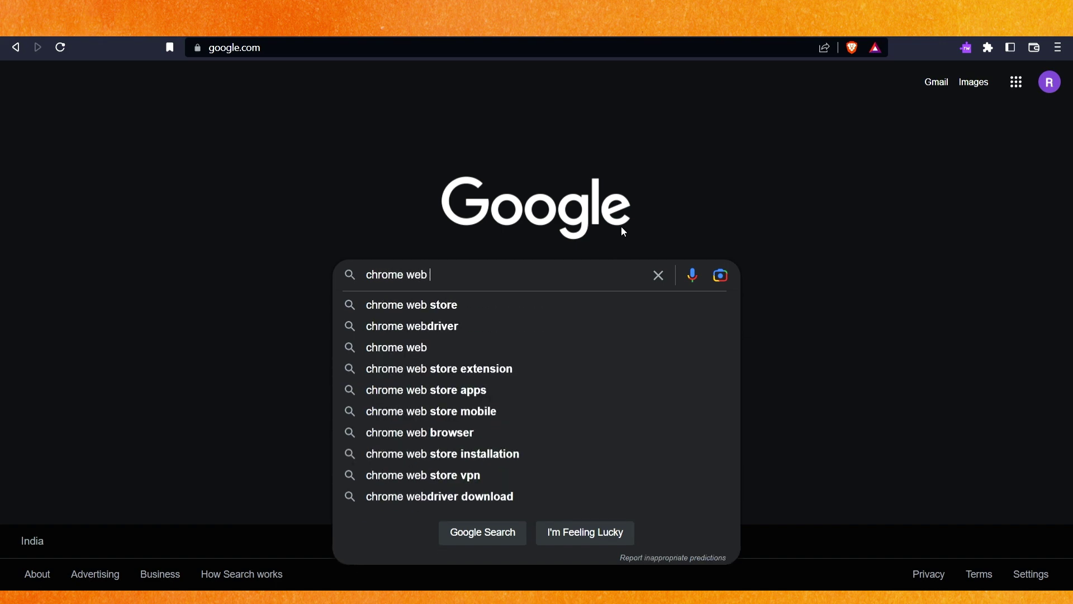
text(store)
key(Return)
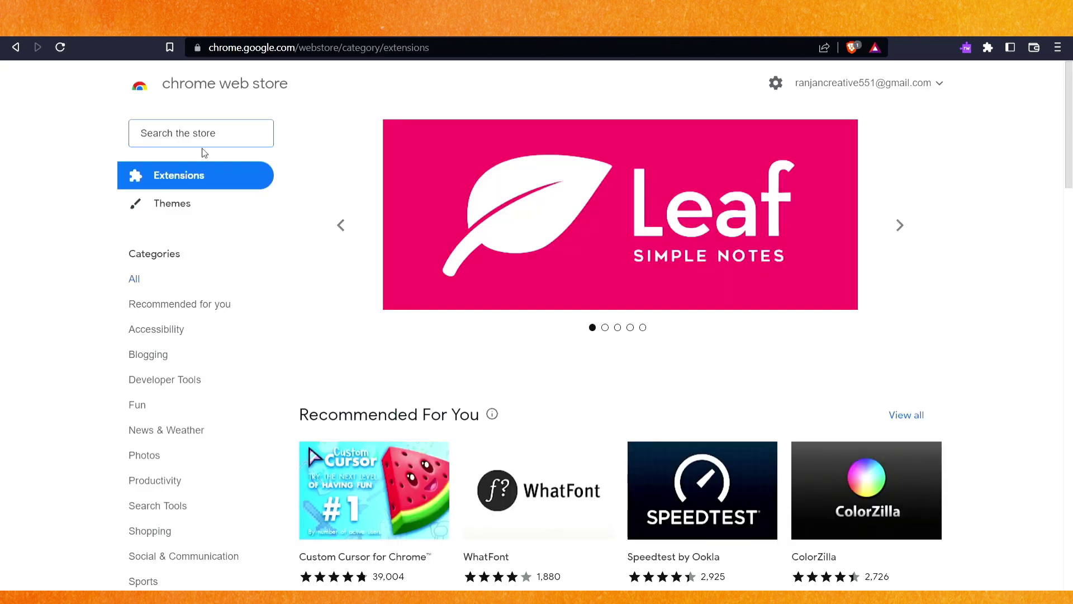
Step: Search the Chrome Web Store for 'vpn' and open the Hola VPN - The Website Unblocker listing
click(191, 143)
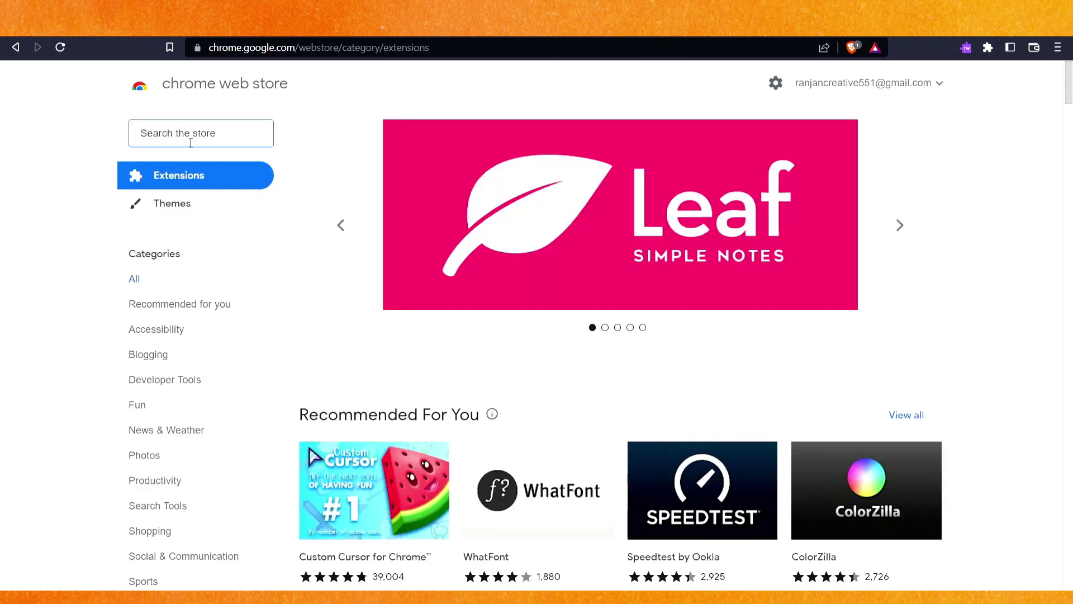
text(v)
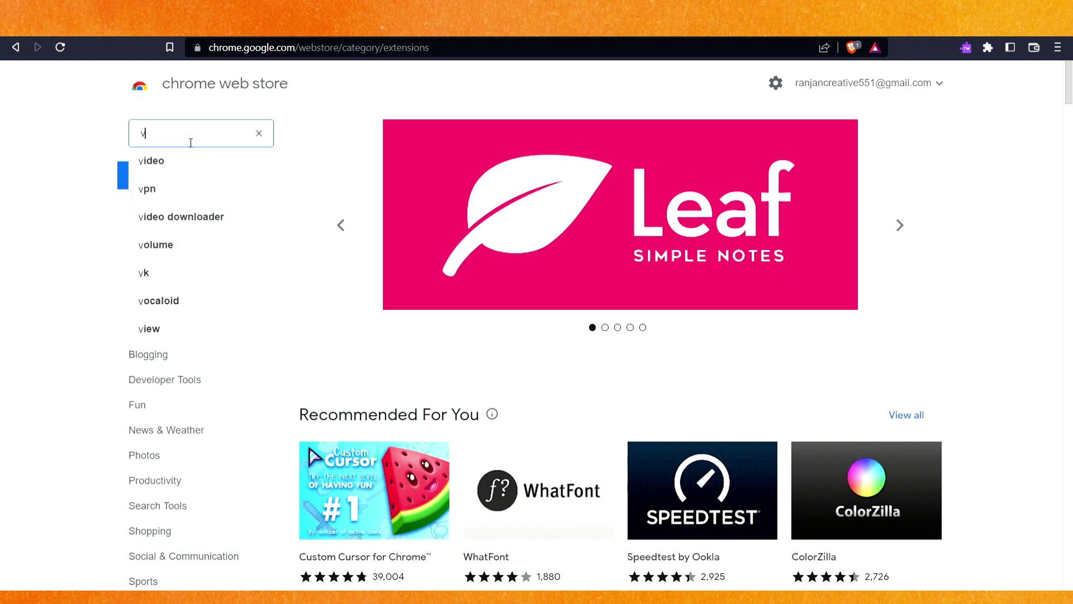
text(pn)
key(Return)
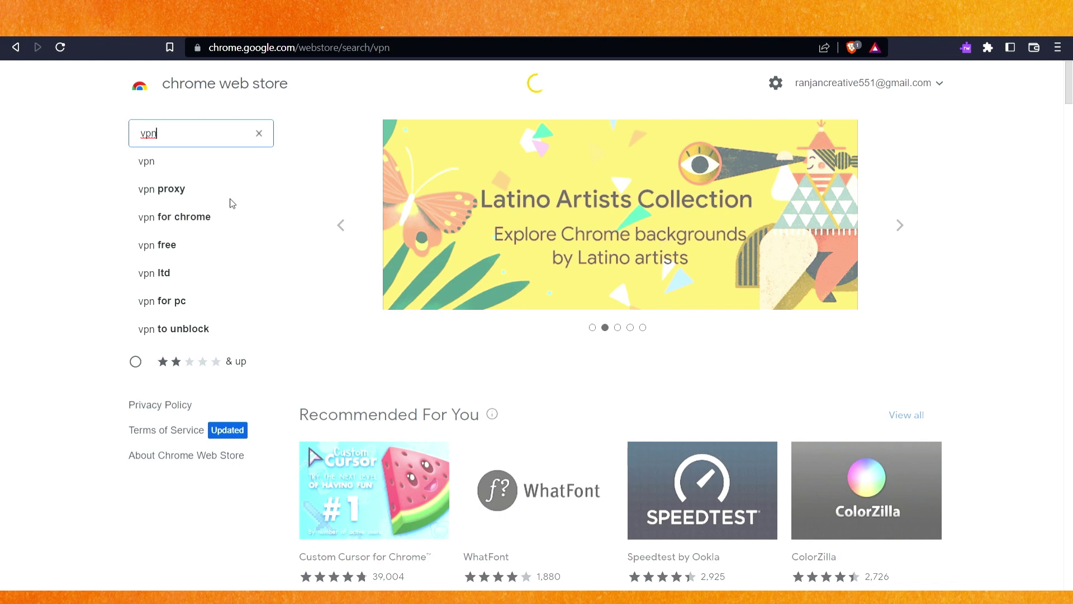
click(457, 213)
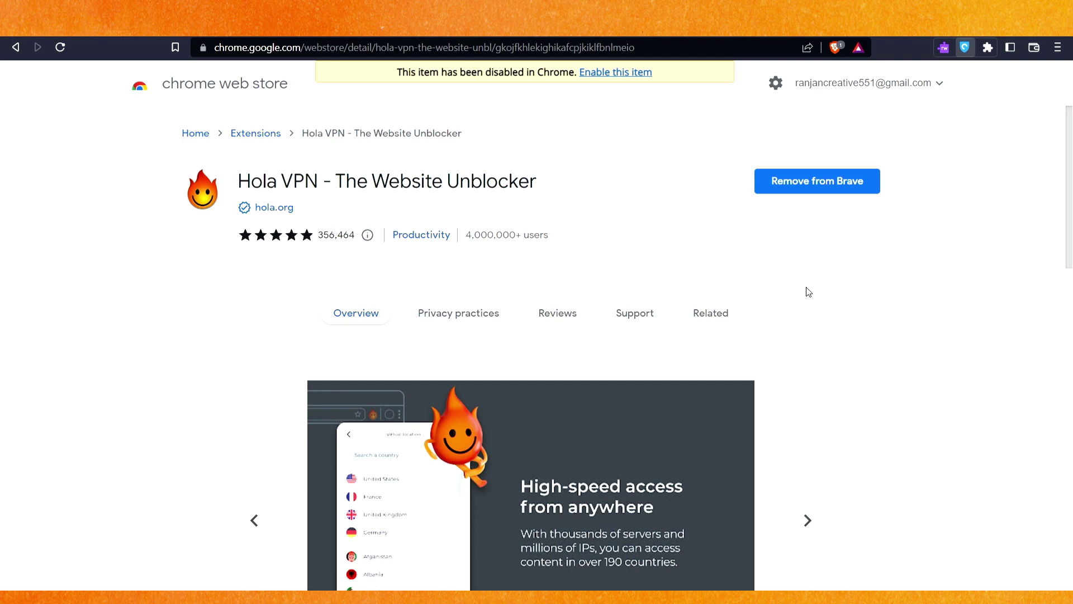
key(ctrl+t)
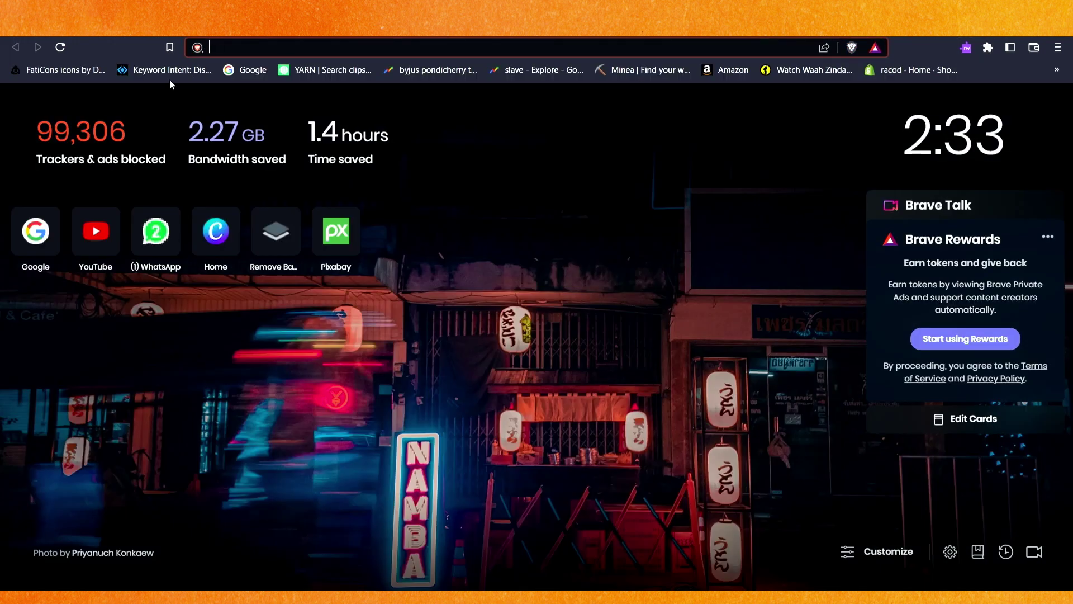
Step: Search Google for 'roblox' and open the roblox.com home page
click(36, 229)
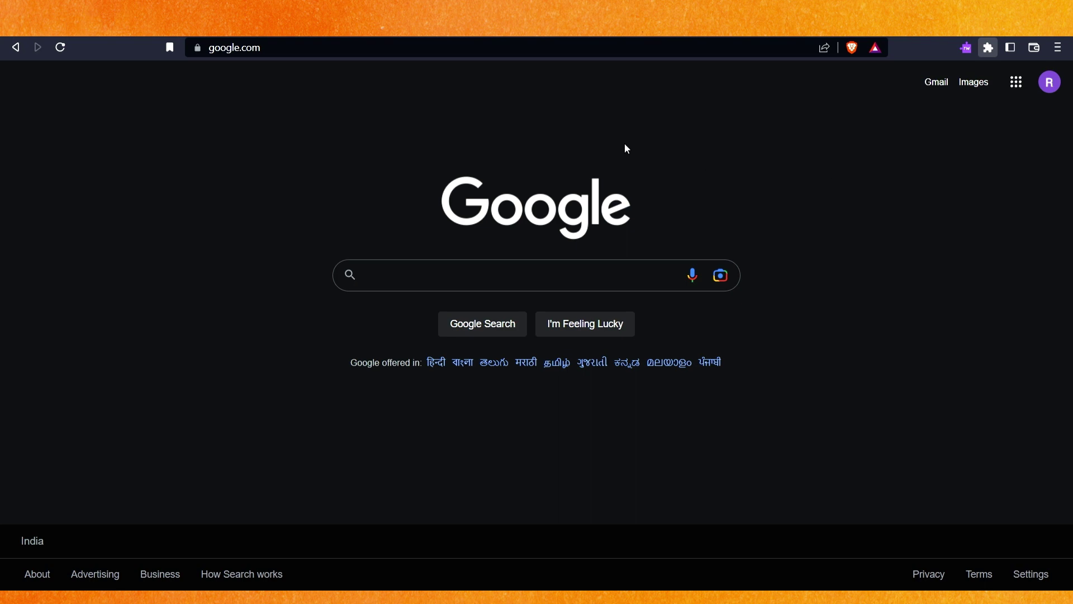
click(511, 284)
text(roblox)
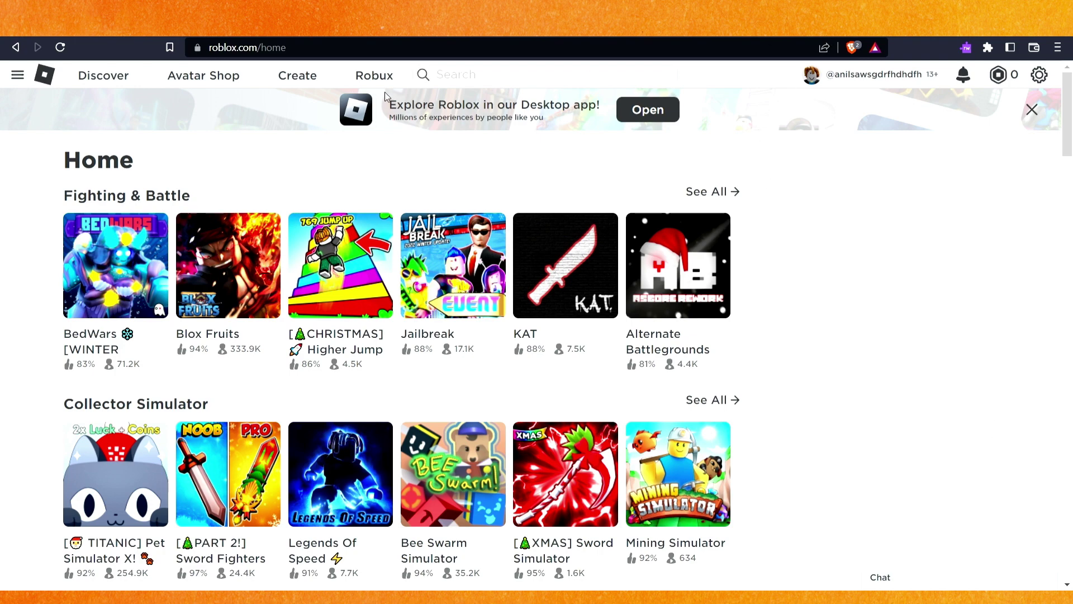
key(ctrl+t)
Step: Search Google for 'unblock websites' and open the unblock-websites.com proxy site
click(240, 71)
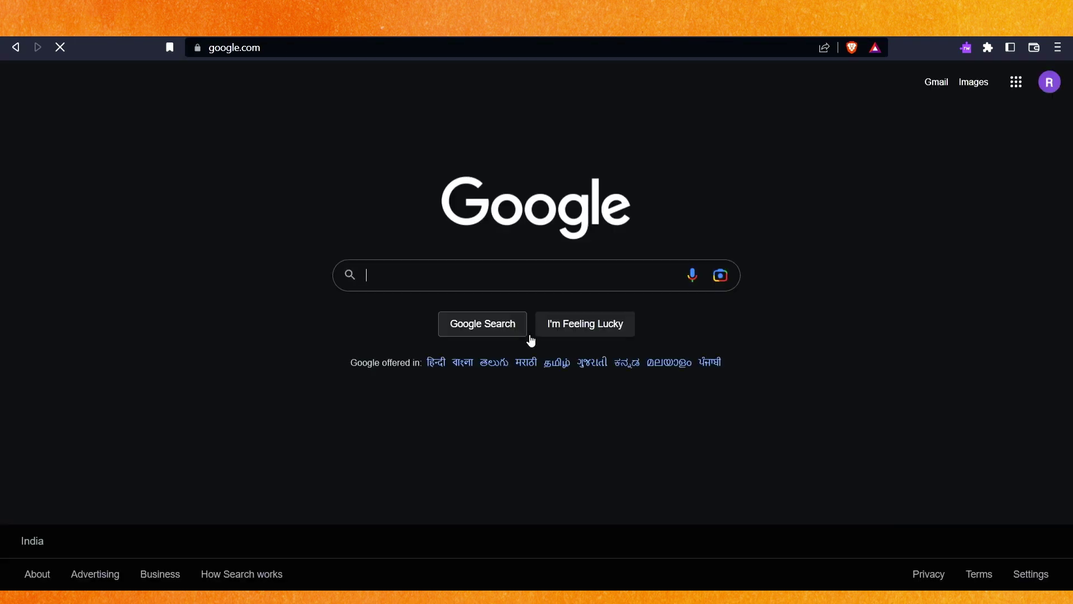
text(unbl)
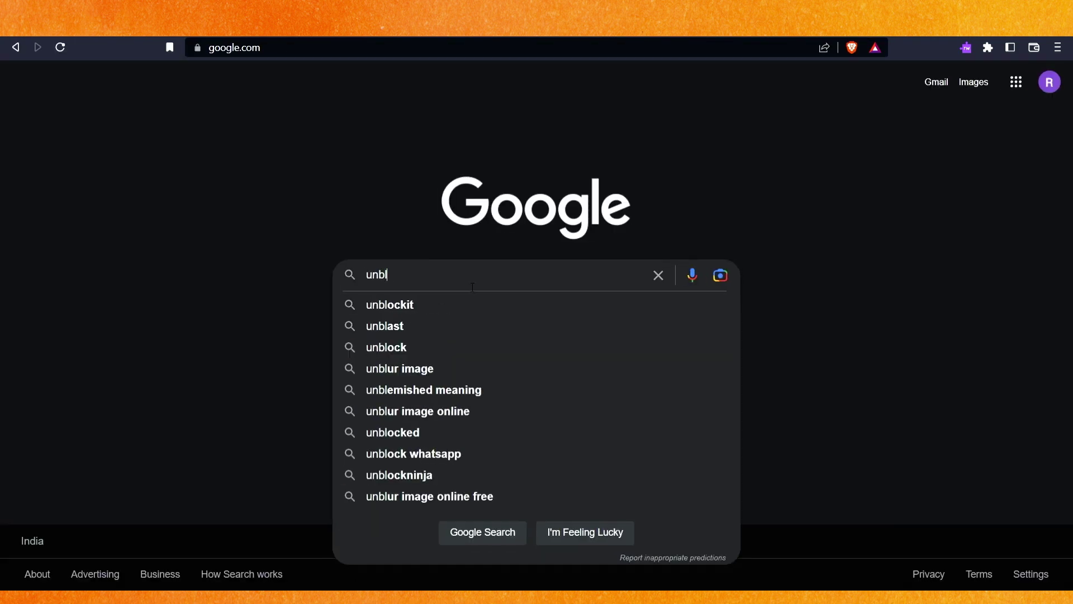
text(ock web)
key(Down)
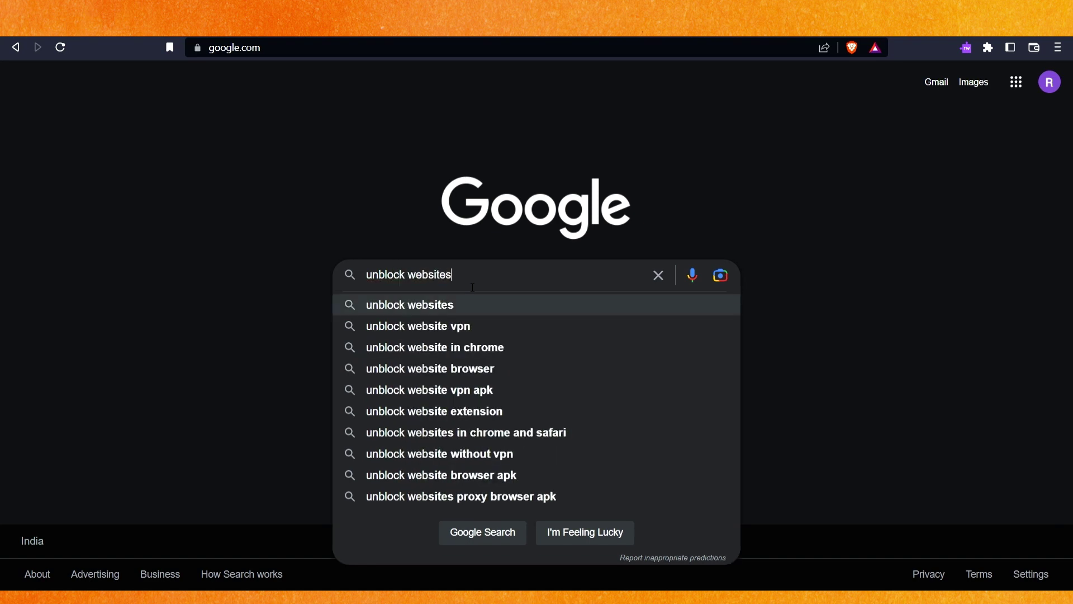
key(Return)
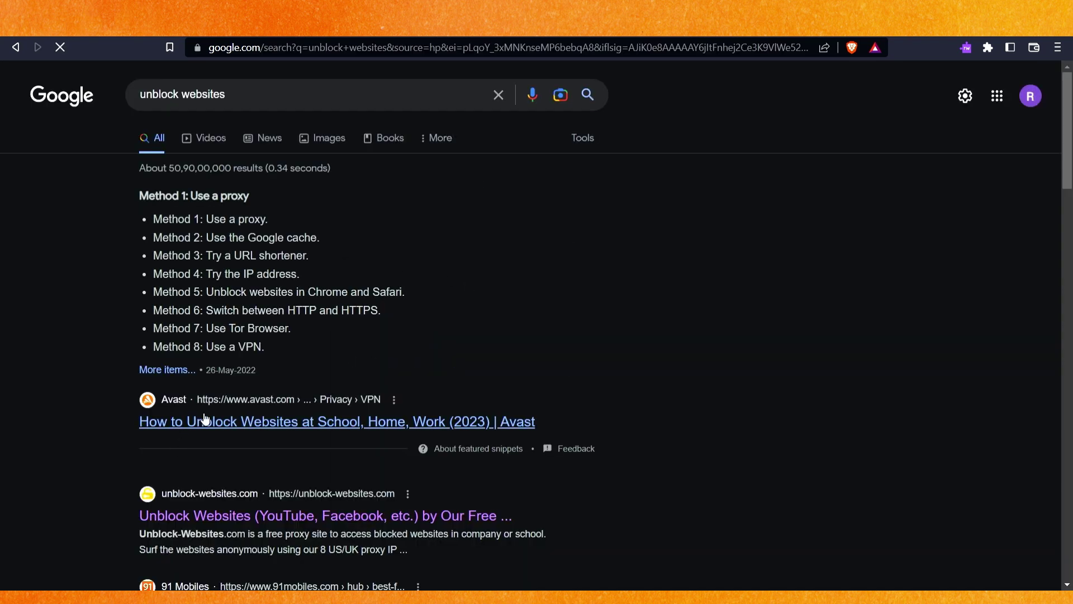
scroll(218, 445, down, 2)
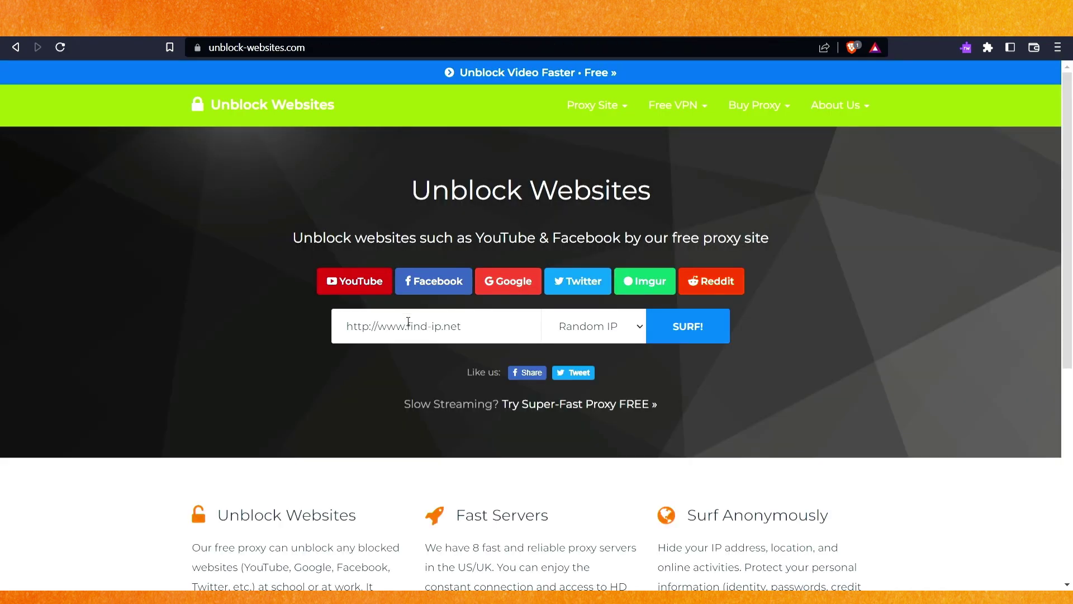
click(408, 322)
key(ctrl+a)
Step: Paste the Roblox address into the proxy field without 'home' and submit it with SURF!
key(ctrl+l)
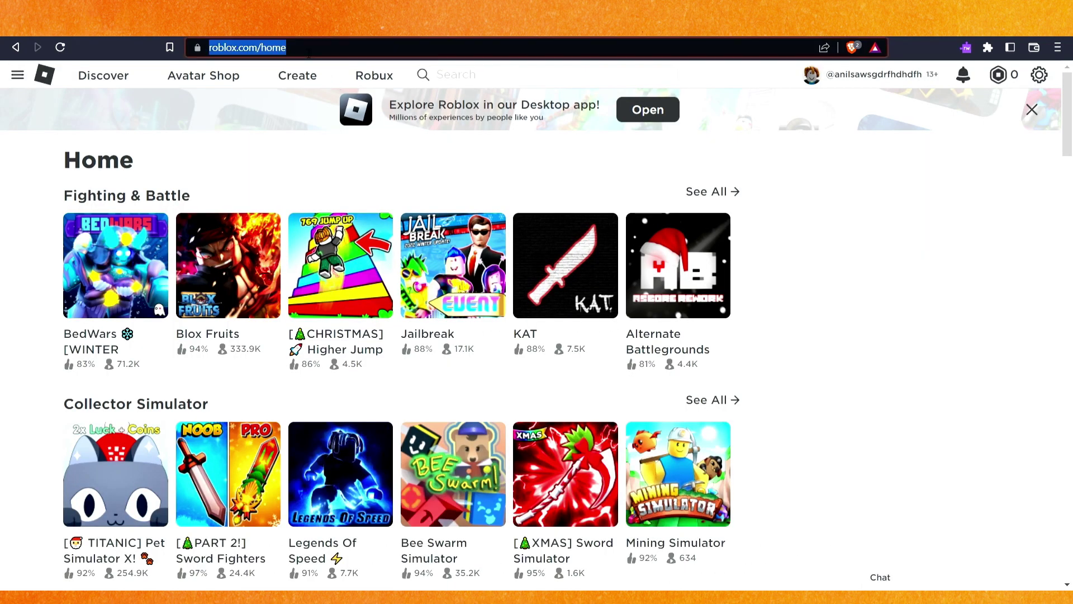
double_click(308, 49)
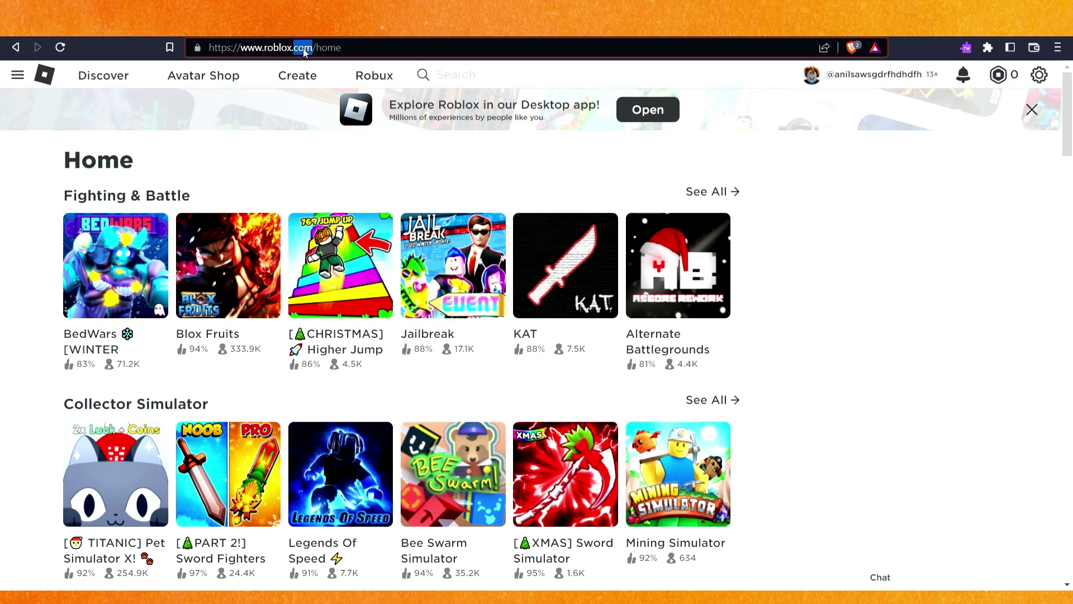
key(ctrl+a)
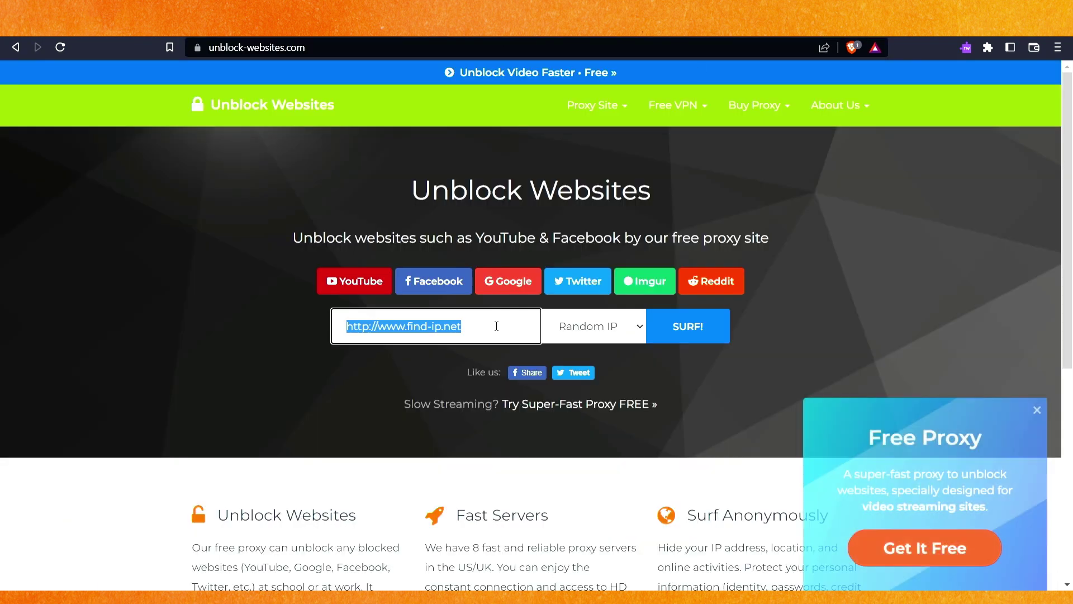
text(https://www.roblox.com/home)
key(BackSpace)
key(BackSpace)
key(BackSpace)
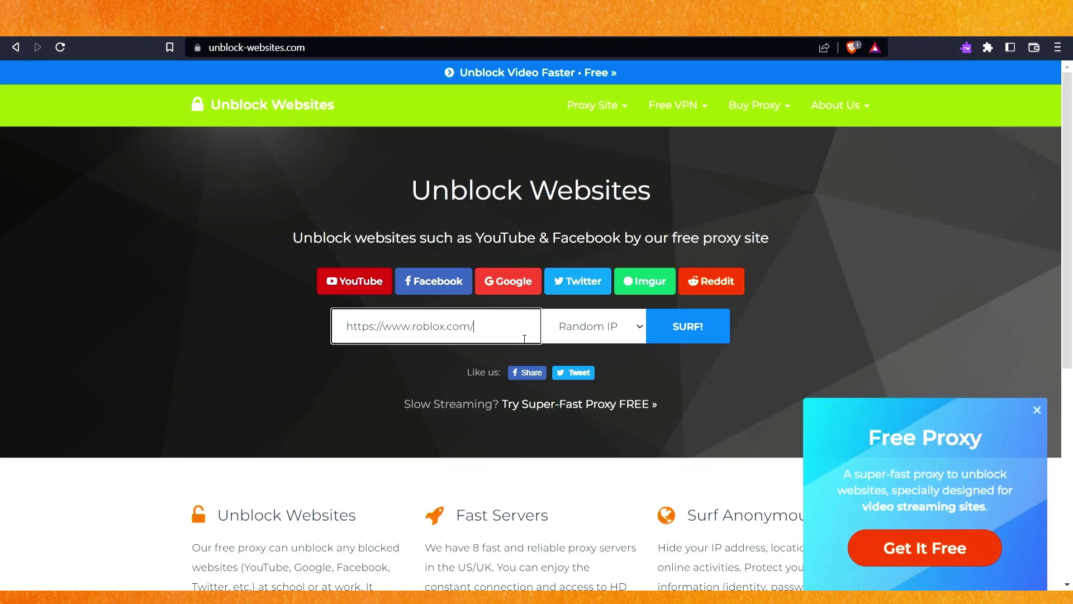
key(Return)
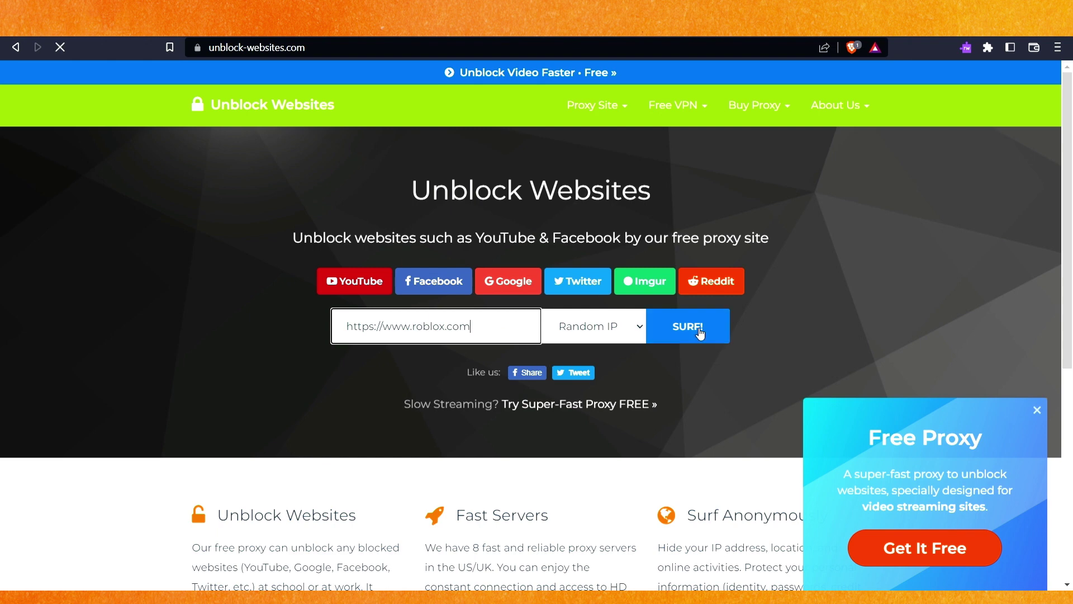
click(695, 328)
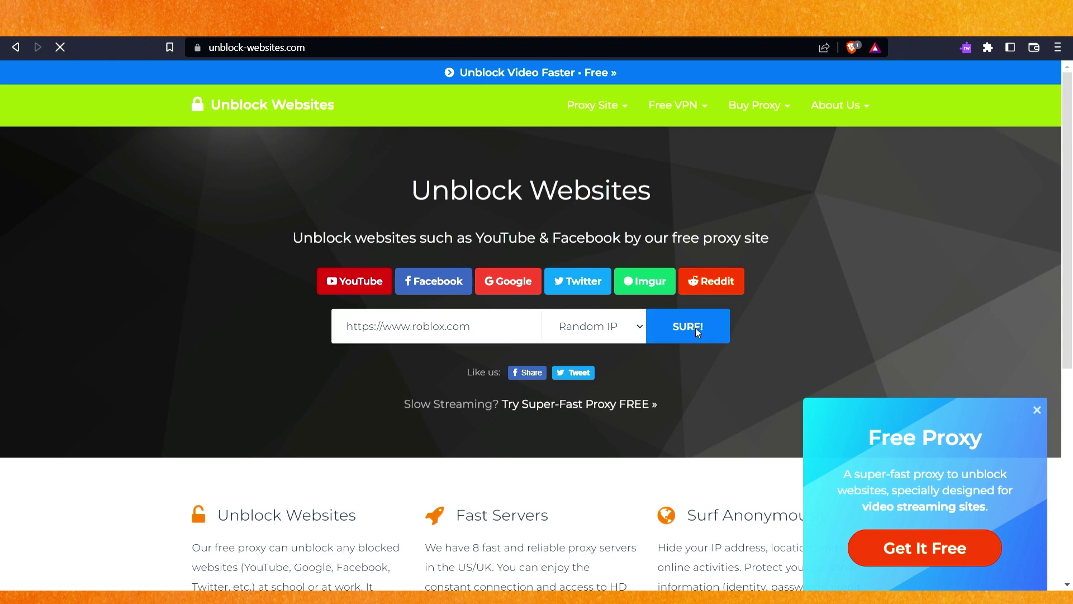
click(1036, 411)
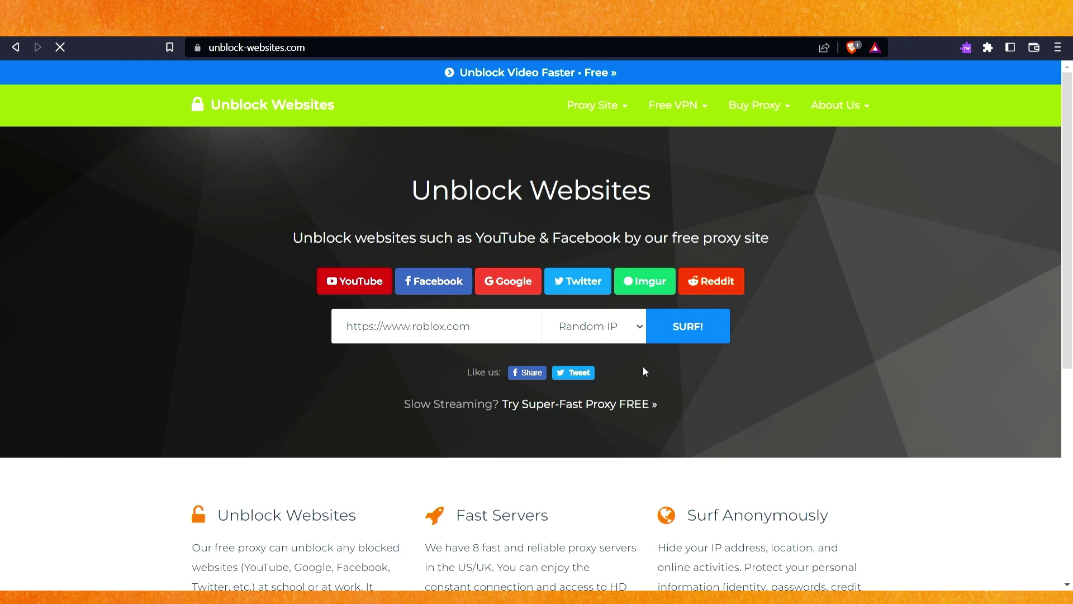